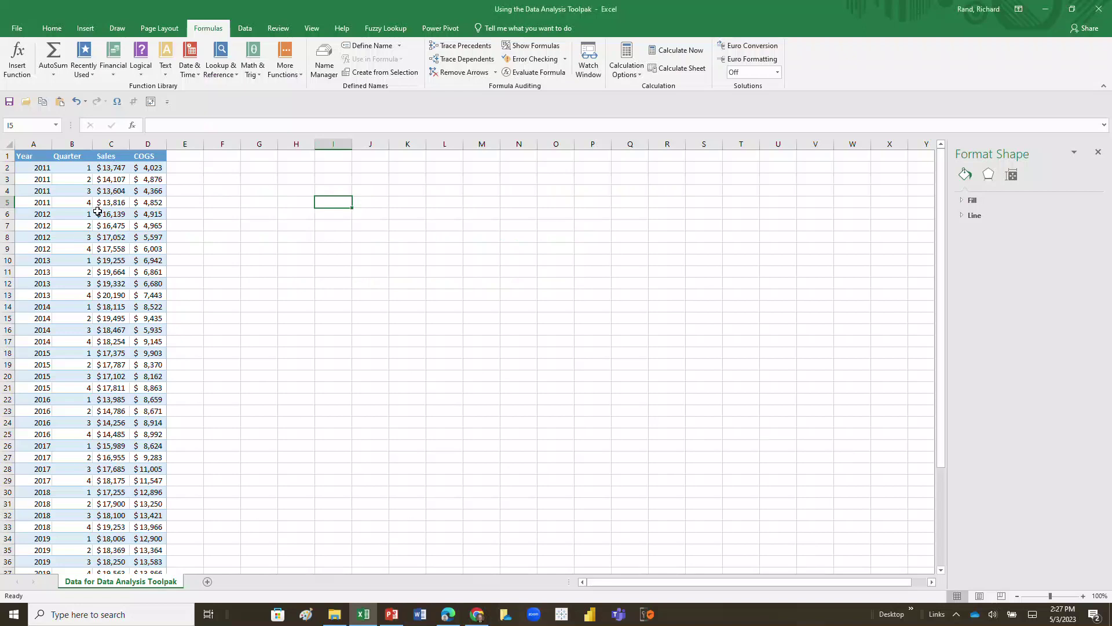
Select a Sales cell and bring up the Data Analysis tools list with Descriptive Statistics chosen
click(102, 218)
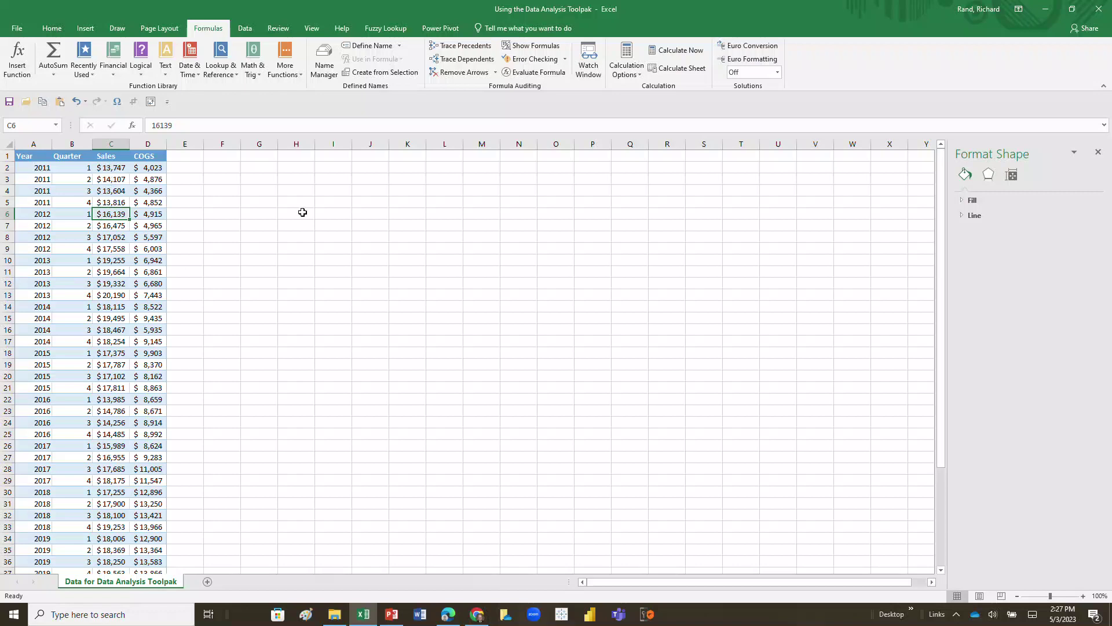
click(243, 32)
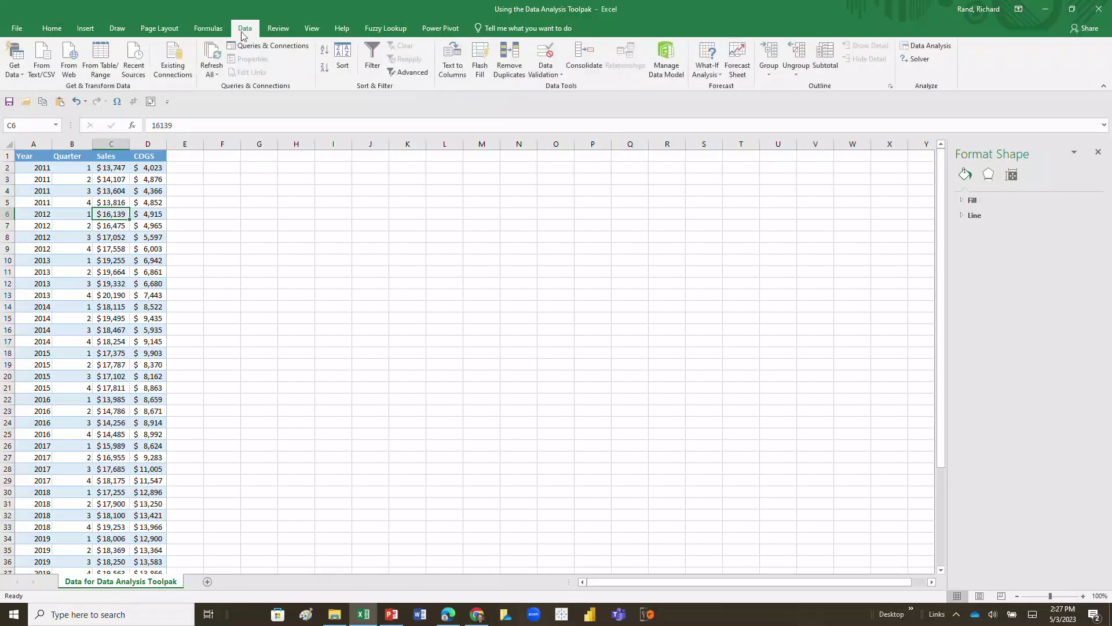
click(930, 46)
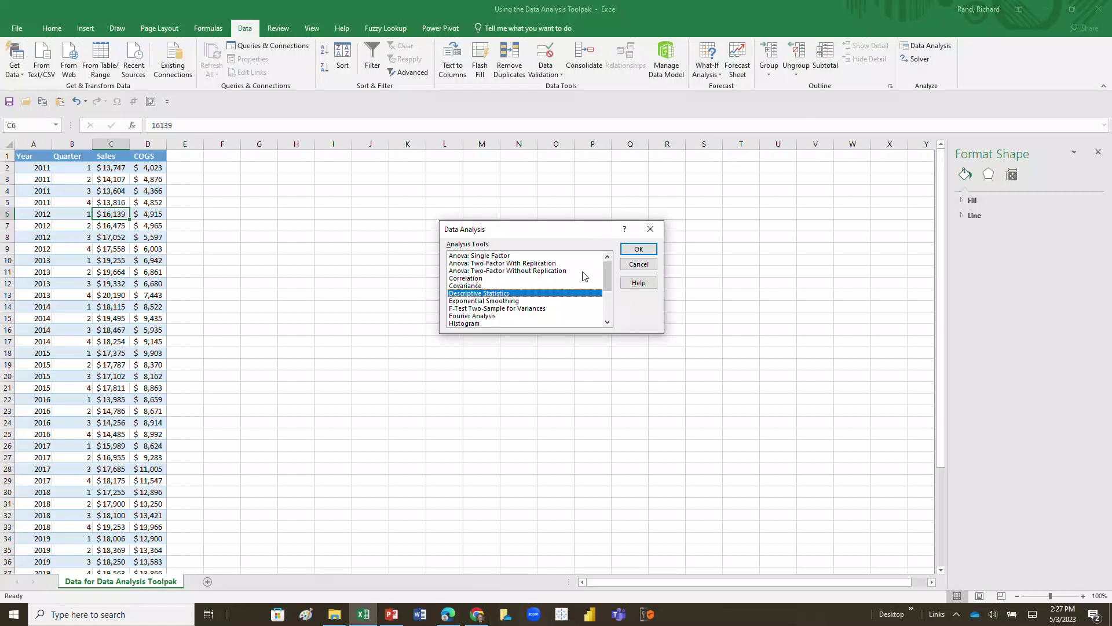
drag(607, 272, 607, 284)
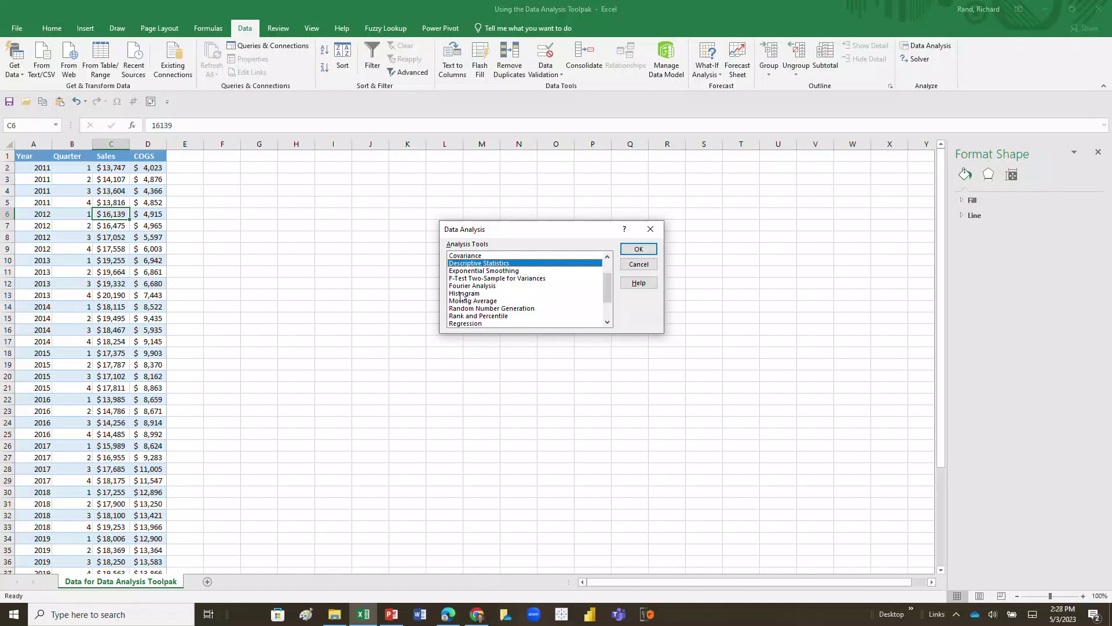
scroll(558, 294, down, 2)
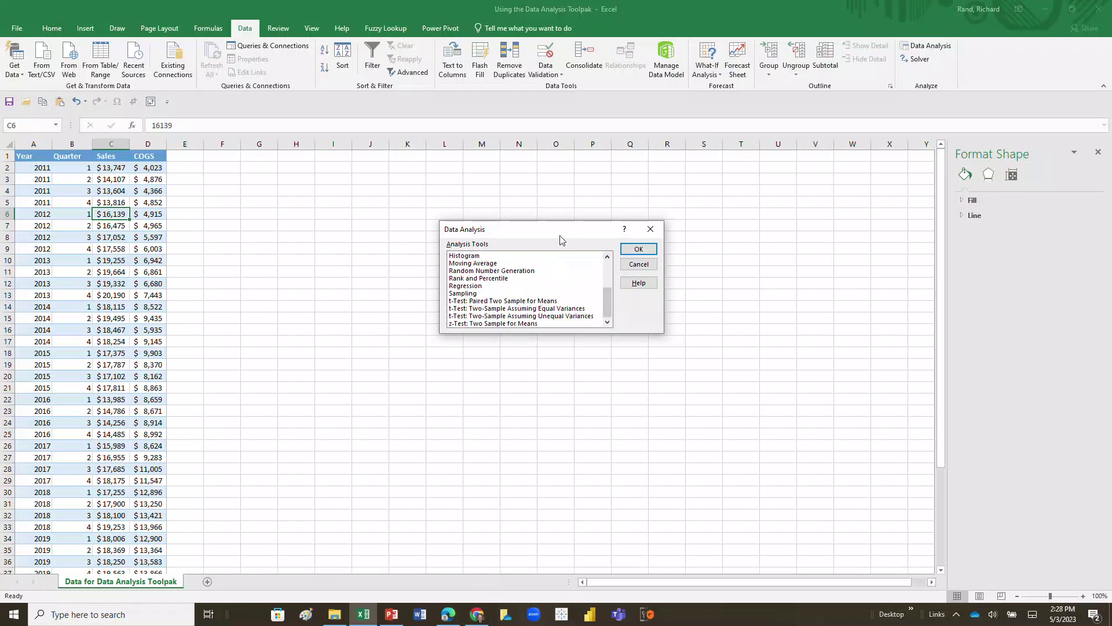
scroll(545, 286, up, 2)
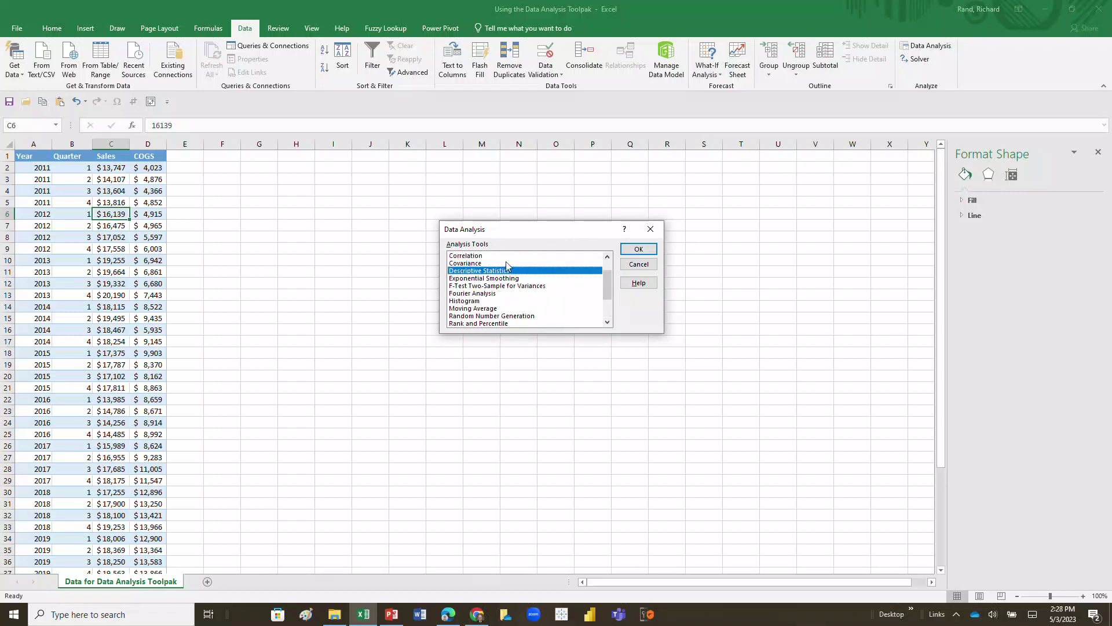
Run Descriptive Statistics on Sales ($C$1:$C$47) with Labels in First Row into a new worksheet
click(637, 252)
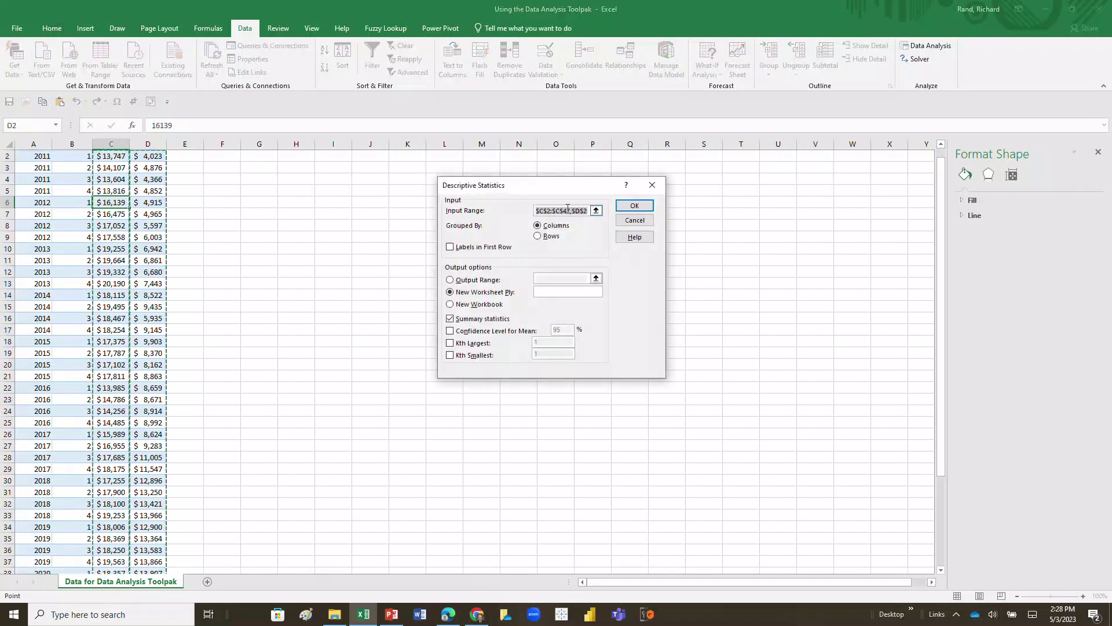
click(272, 212)
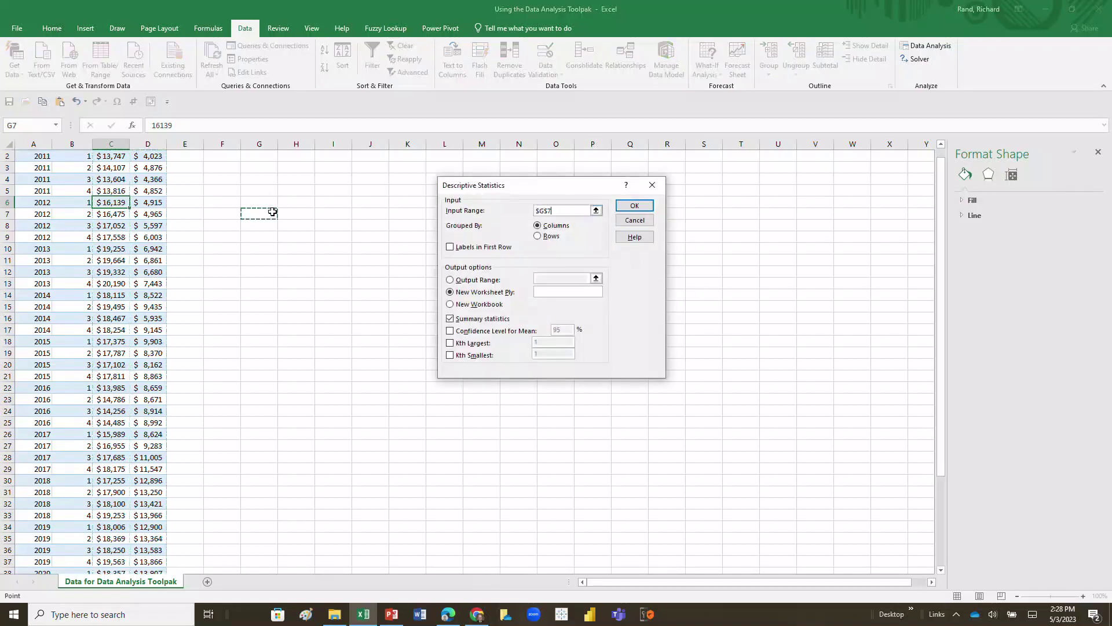
click(543, 211)
key(Delete)
key(Delete)
key(BackSpace)
key(BackSpace)
scroll(214, 241, up, 1)
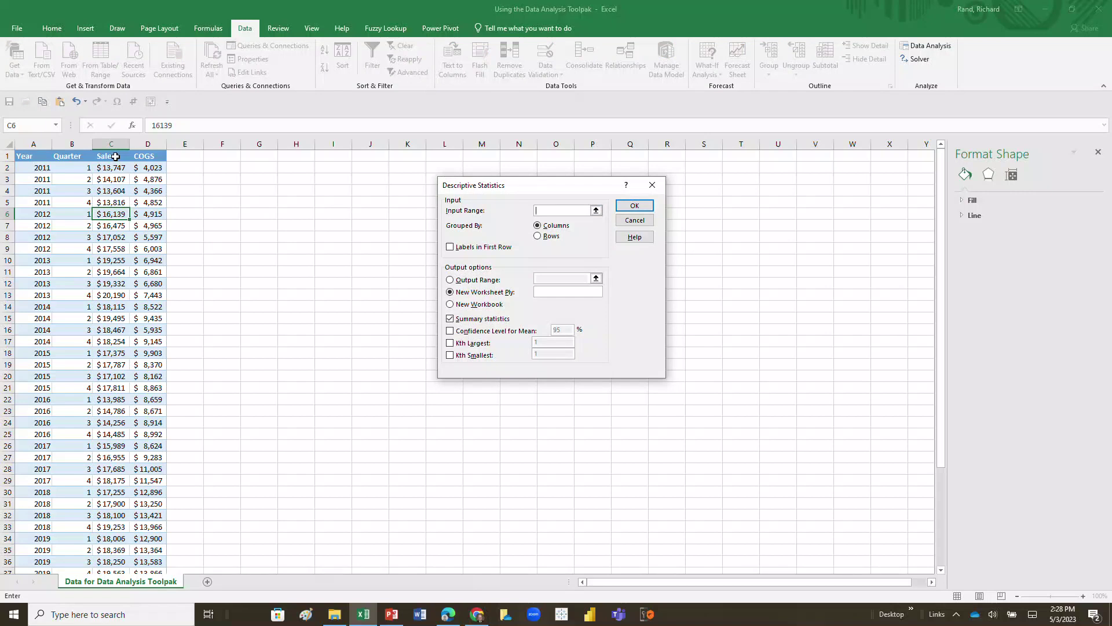
click(115, 156)
key(ctrl+shift+Down)
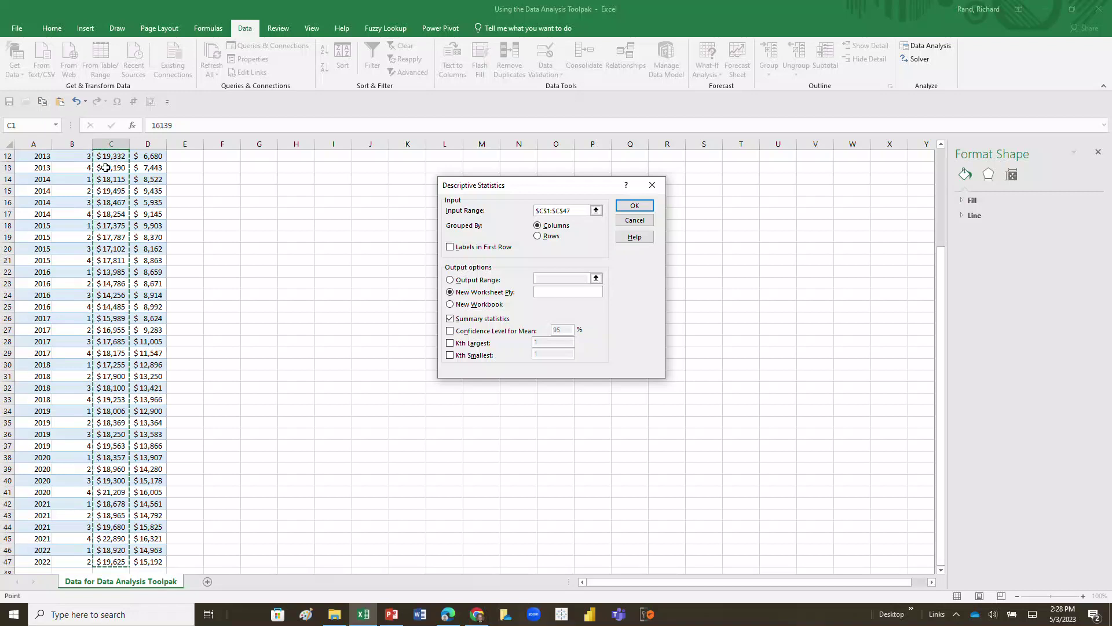
click(451, 249)
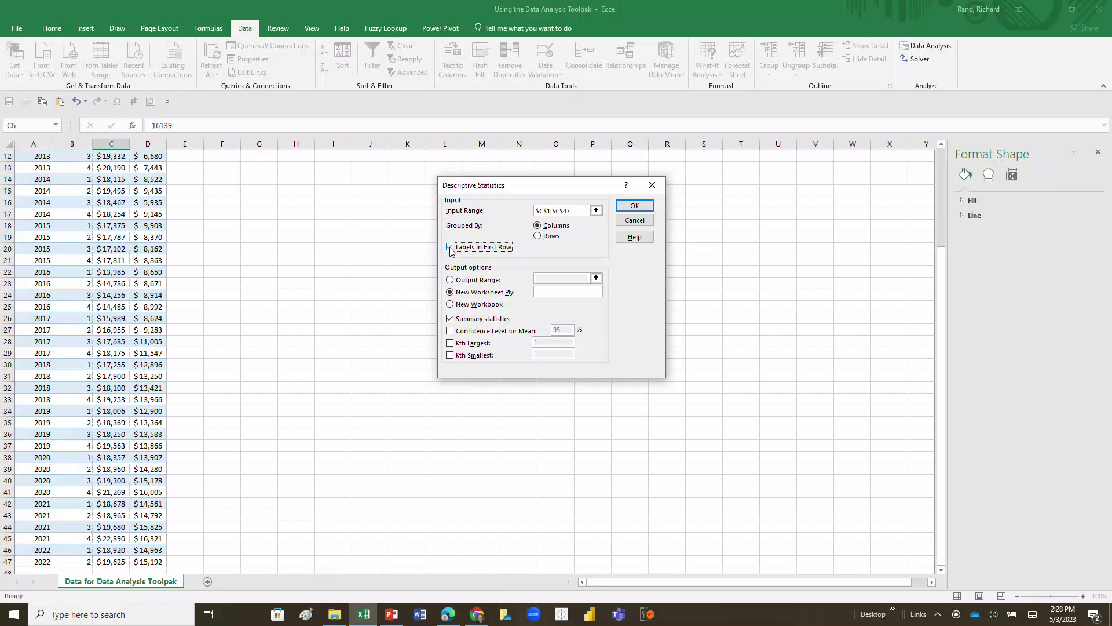
click(451, 250)
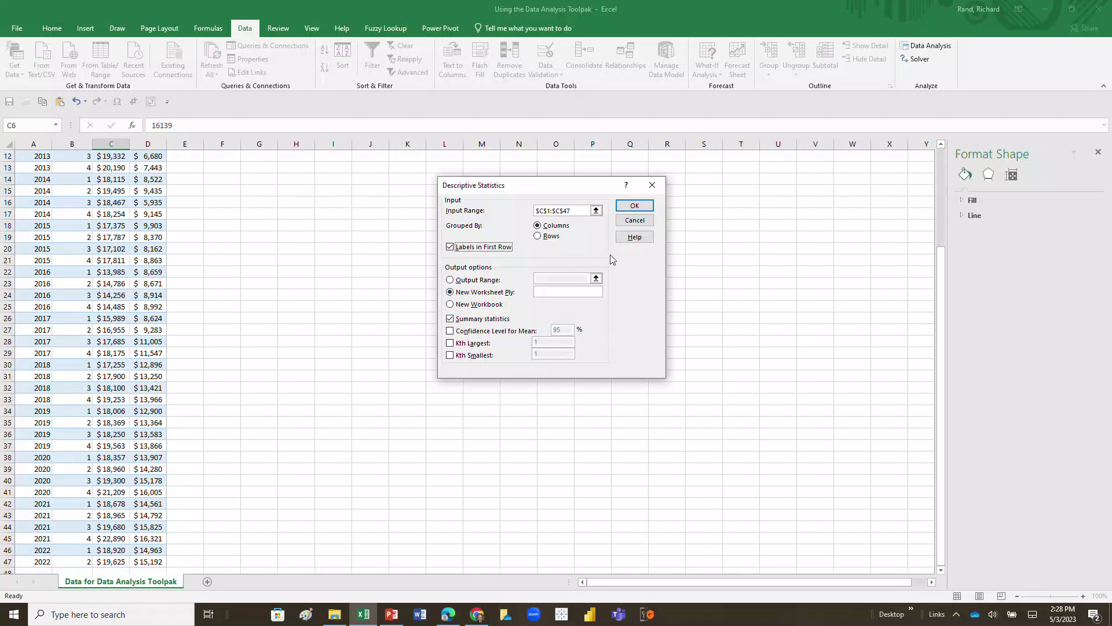
click(634, 206)
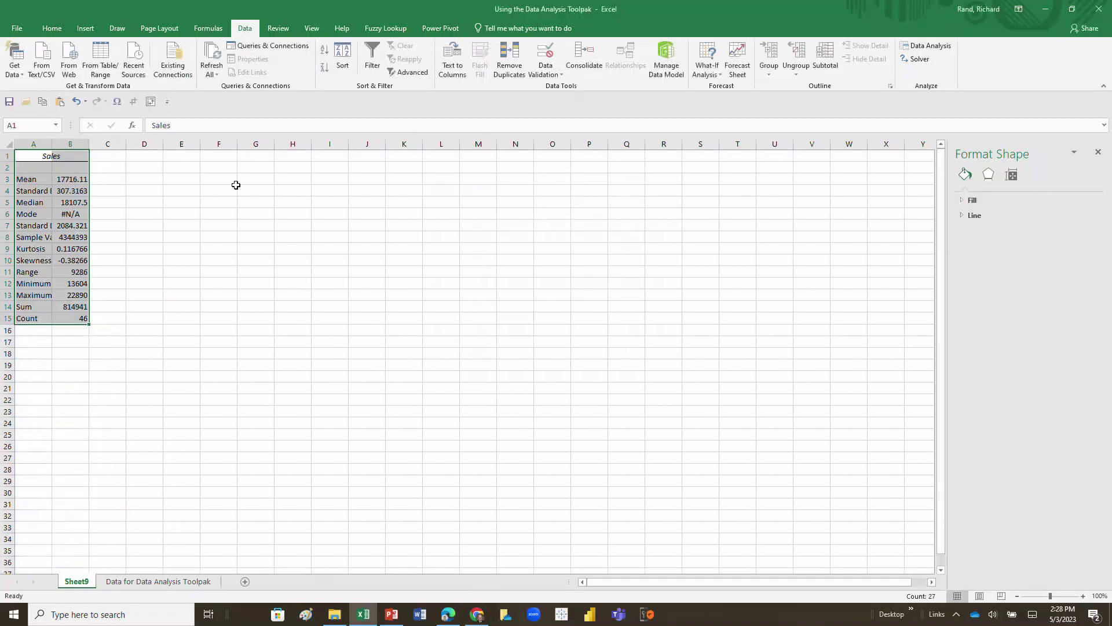
AutoFit every column on Sheet9 so the Sales statistics labels and values show fully
click(8, 145)
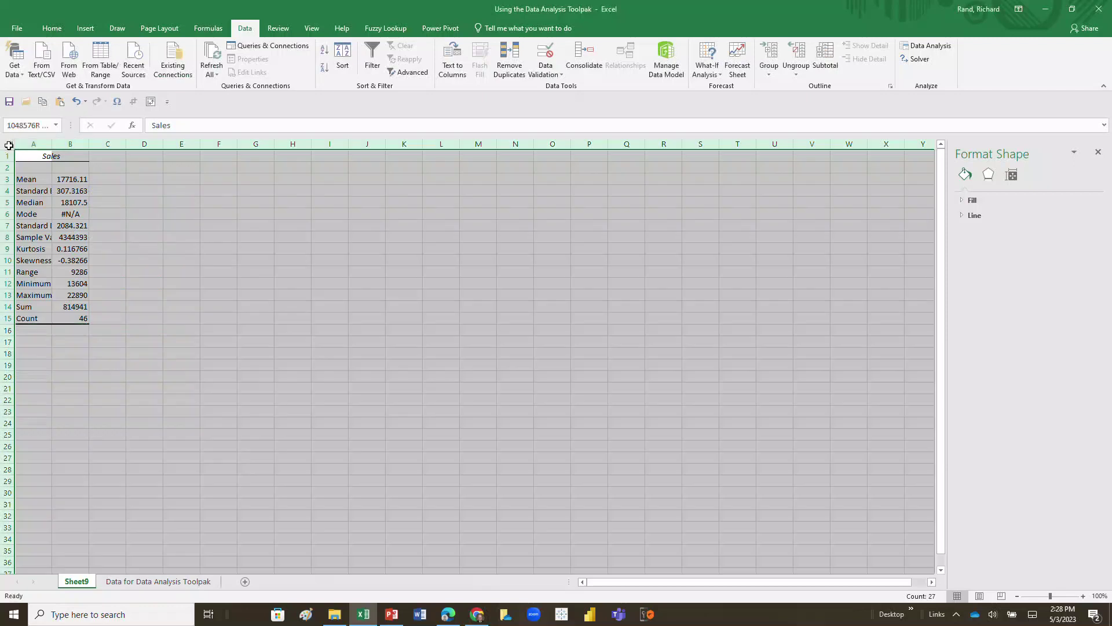
double_click(52, 144)
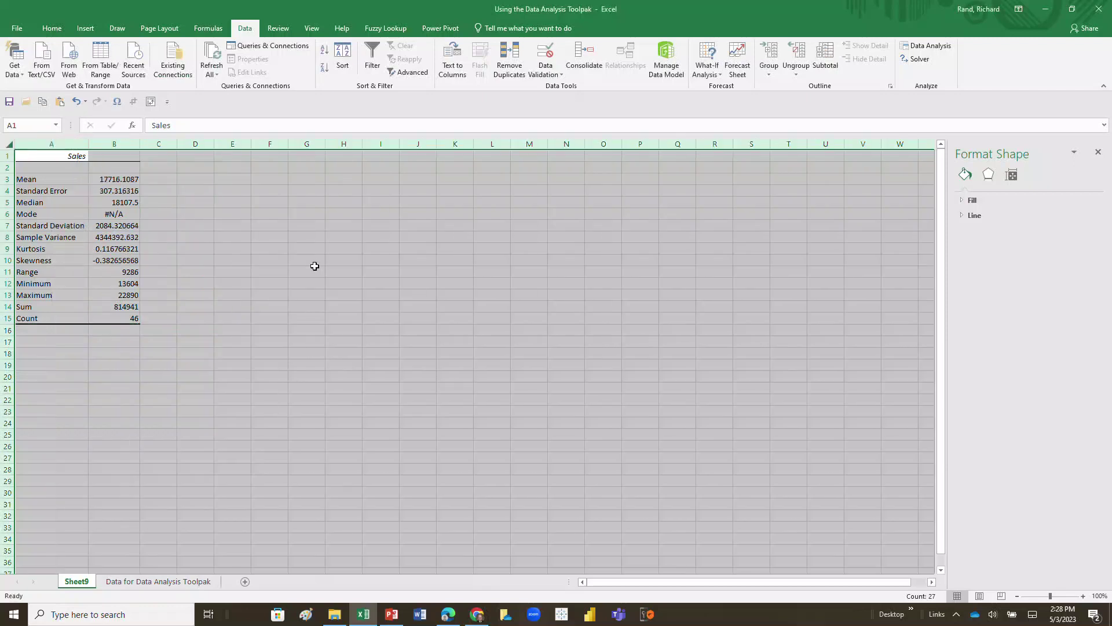
click(206, 235)
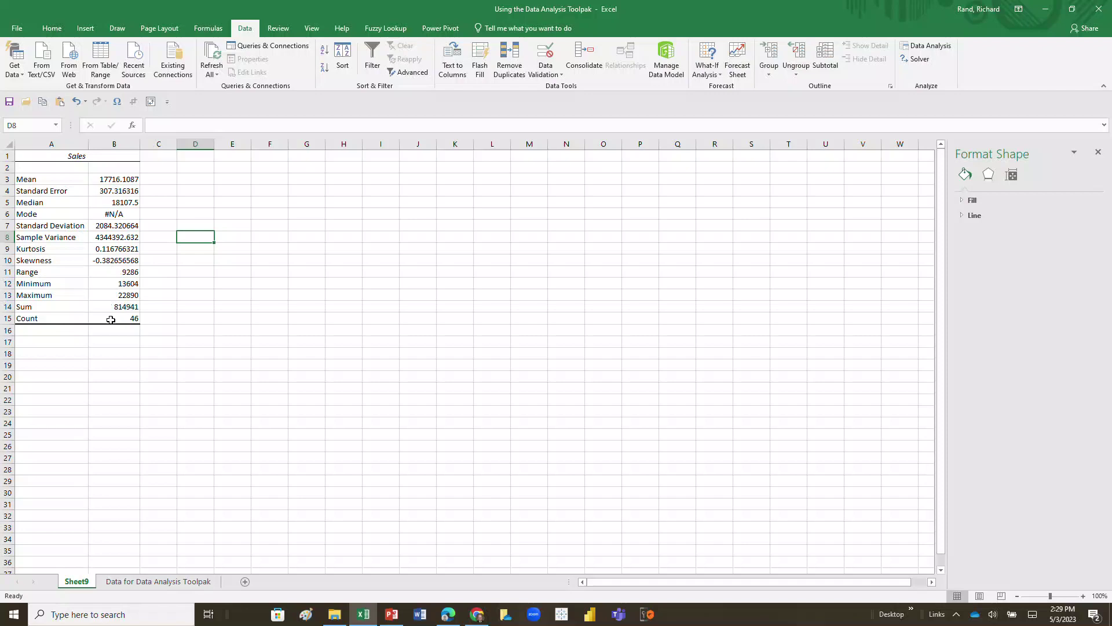
From the data sheet, run Descriptive Statistics on Sales and COGS ($C$1:$D$47) into a new worksheet
click(186, 581)
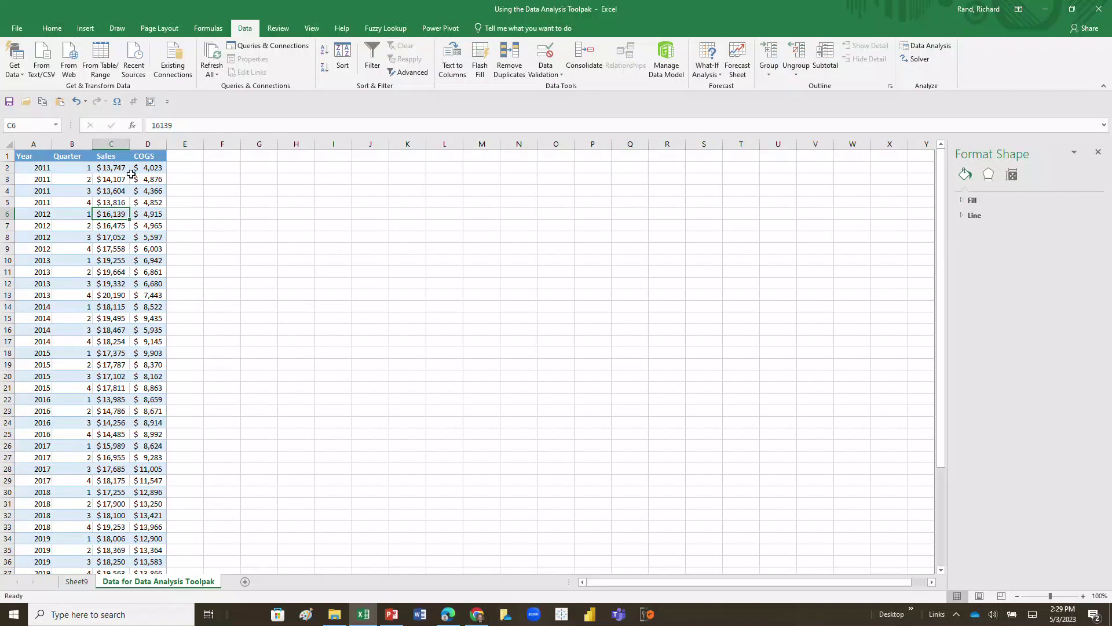
click(925, 46)
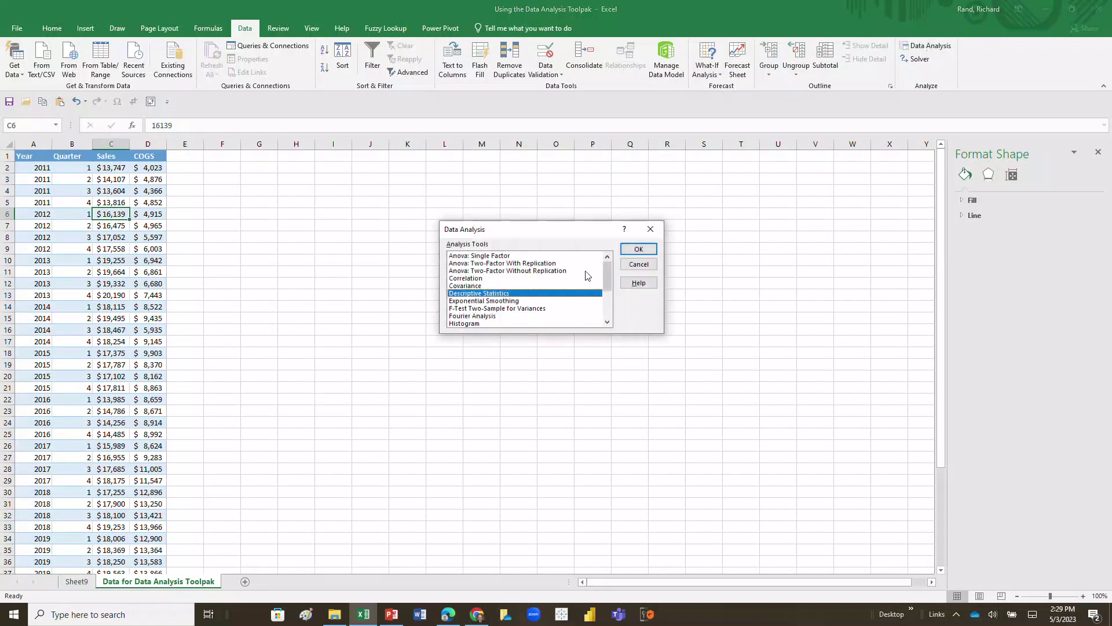
click(632, 251)
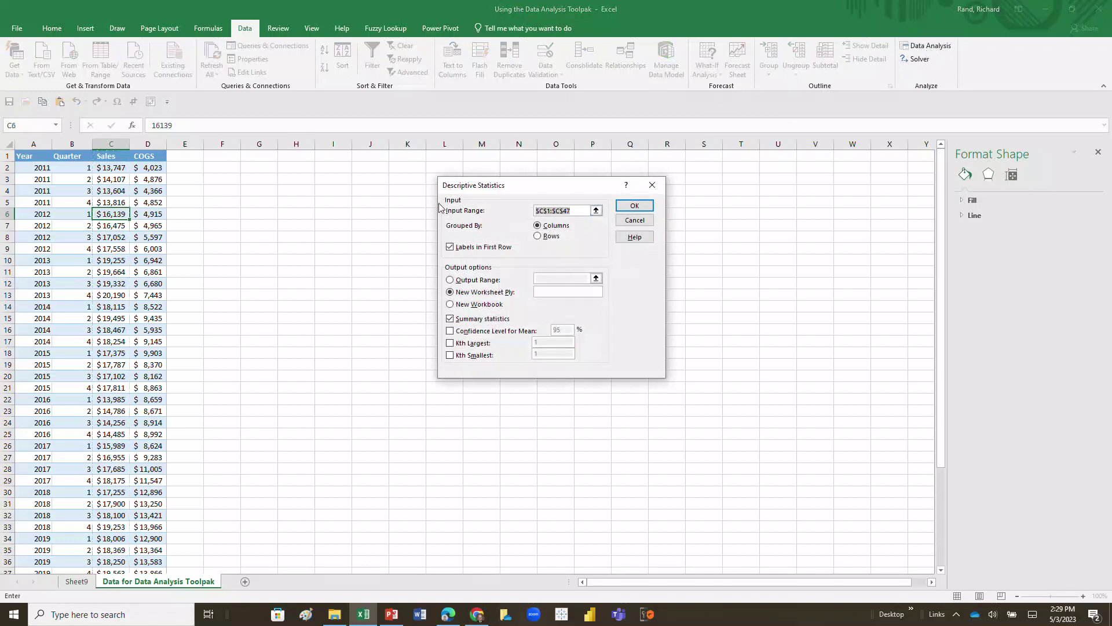
key(BackSpace)
click(116, 159)
key(ctrl+shift+Down)
key(shift+Right)
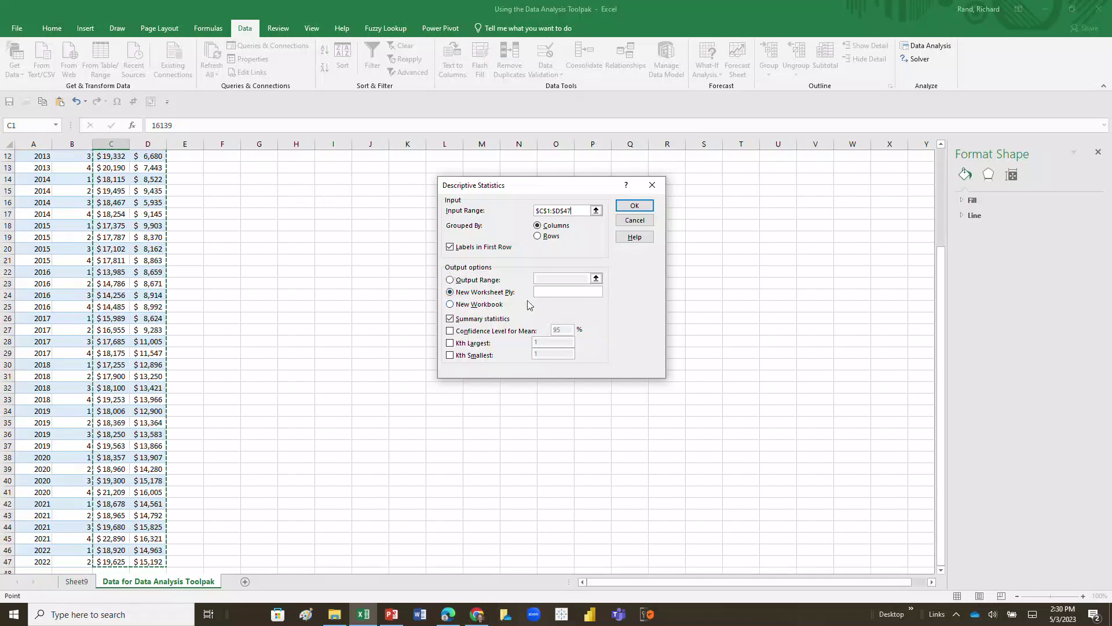
click(637, 207)
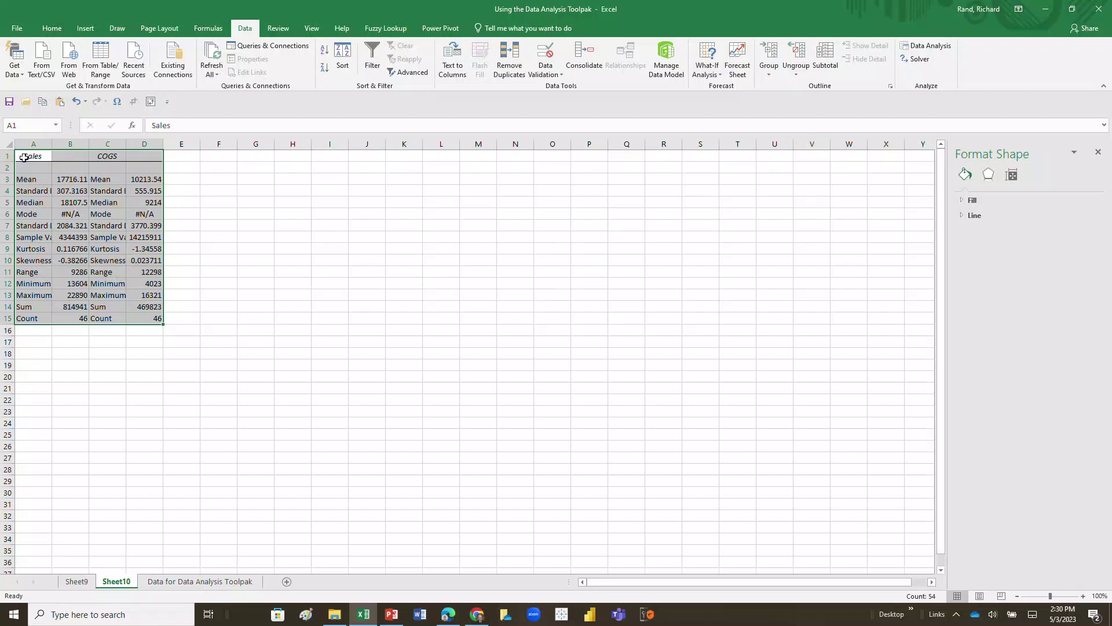
AutoFit all Sheet10 columns, then select the Sales statistics block A1:B15
click(9, 144)
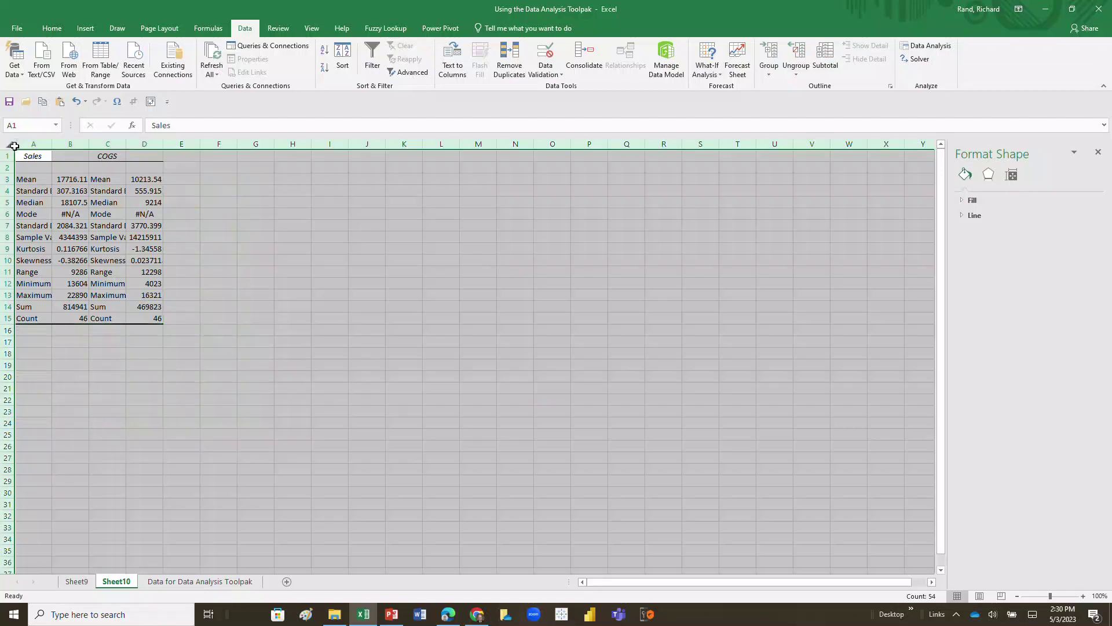
double_click(51, 143)
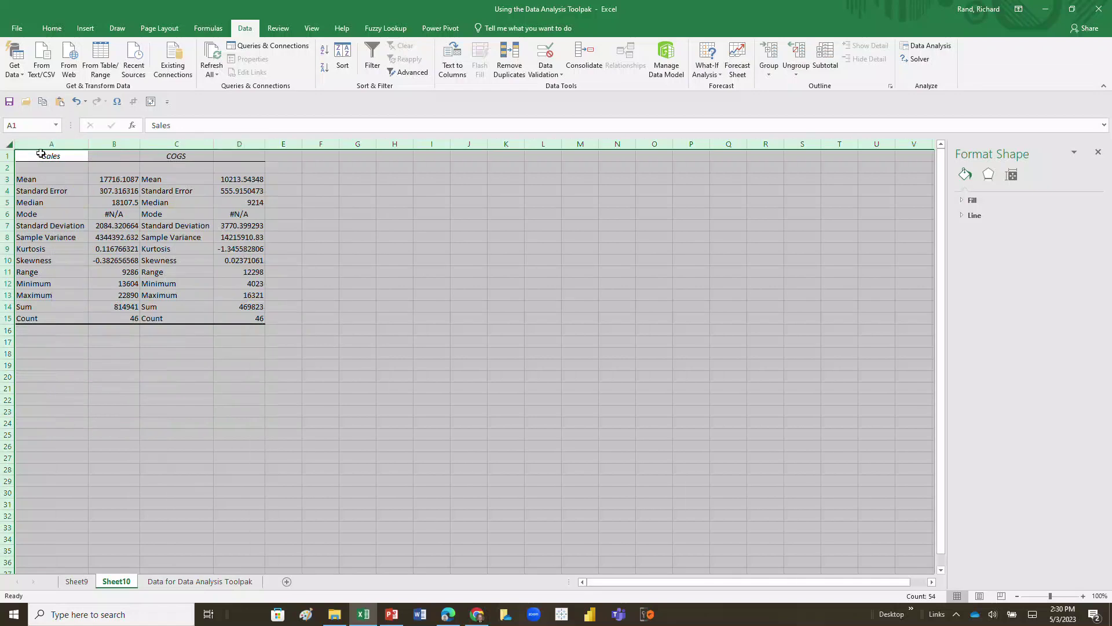
drag(41, 154, 93, 154)
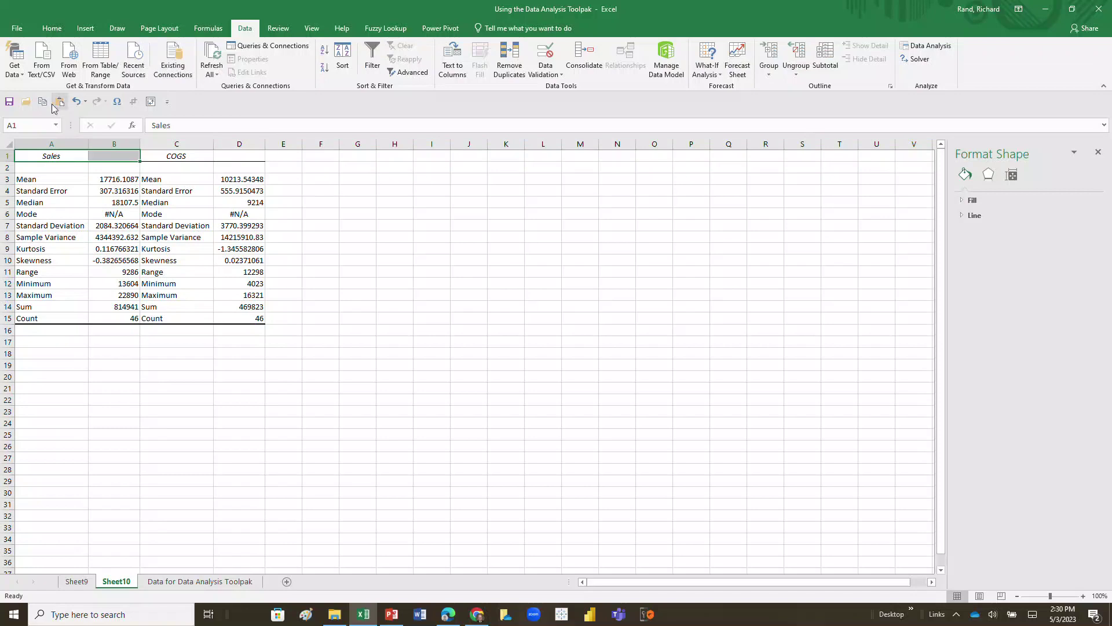
click(65, 178)
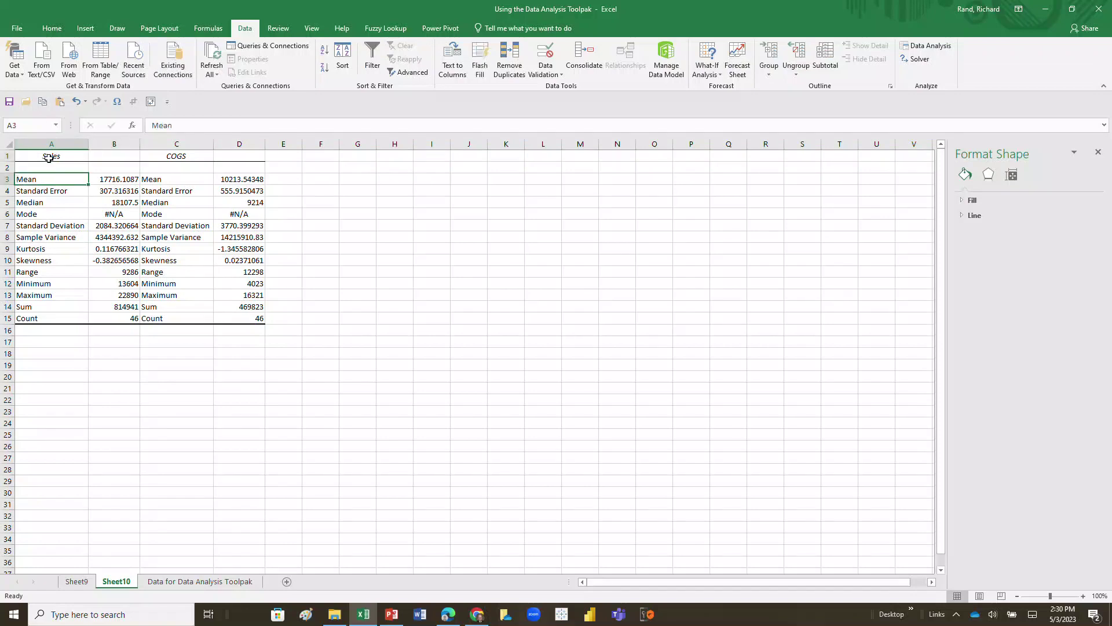
drag(49, 157, 112, 318)
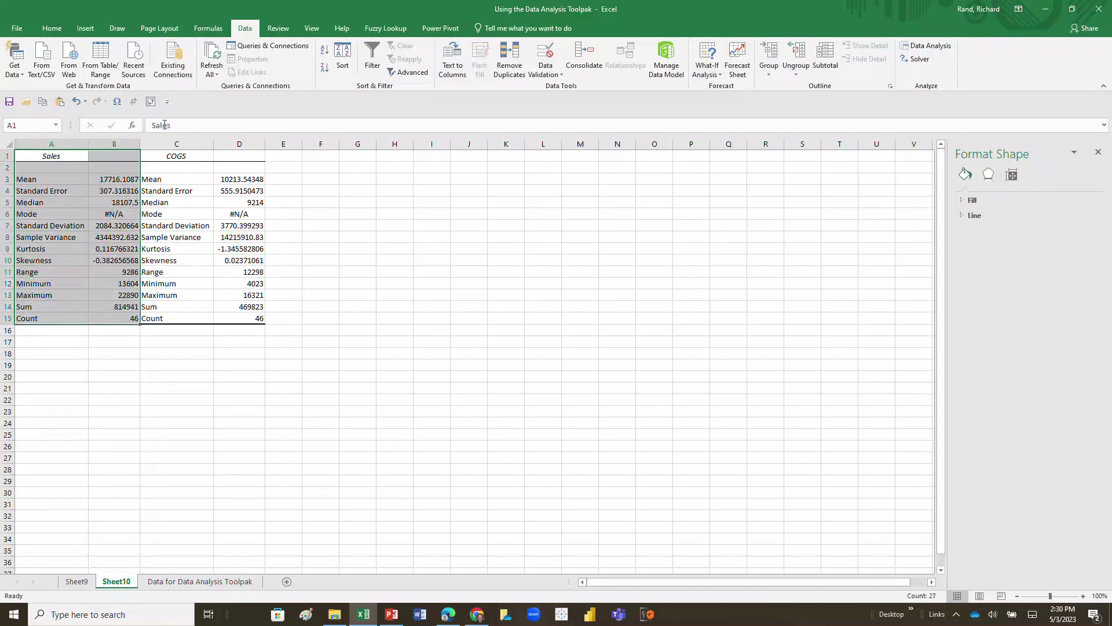
Fill the Sales statistics A1:B15 green and the COGS block C1:D15 light orange
click(52, 29)
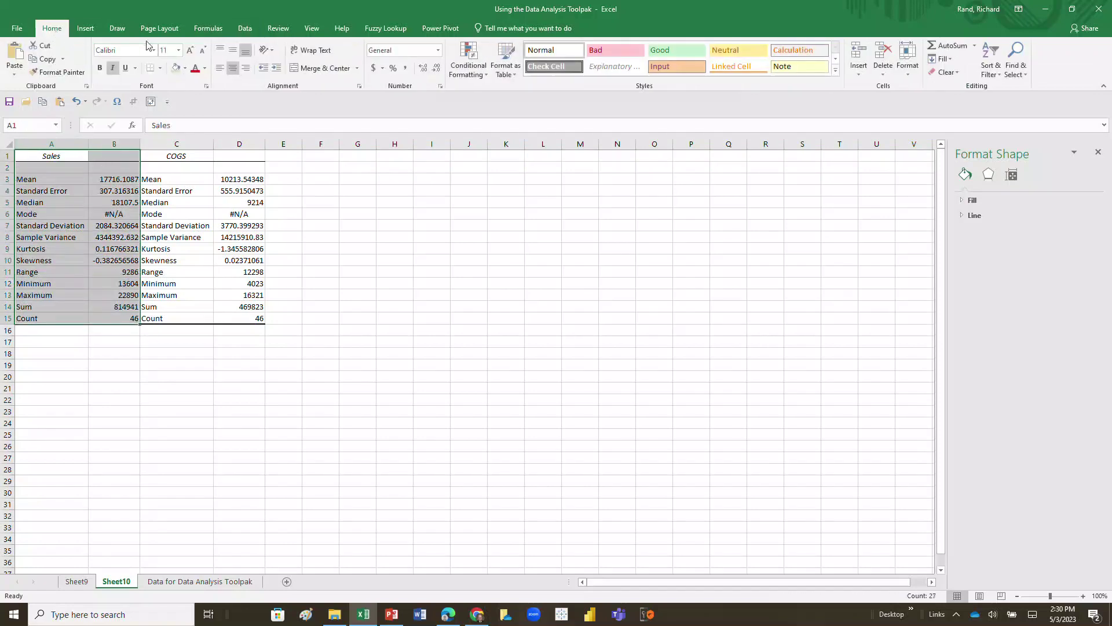
click(176, 68)
drag(184, 156, 237, 318)
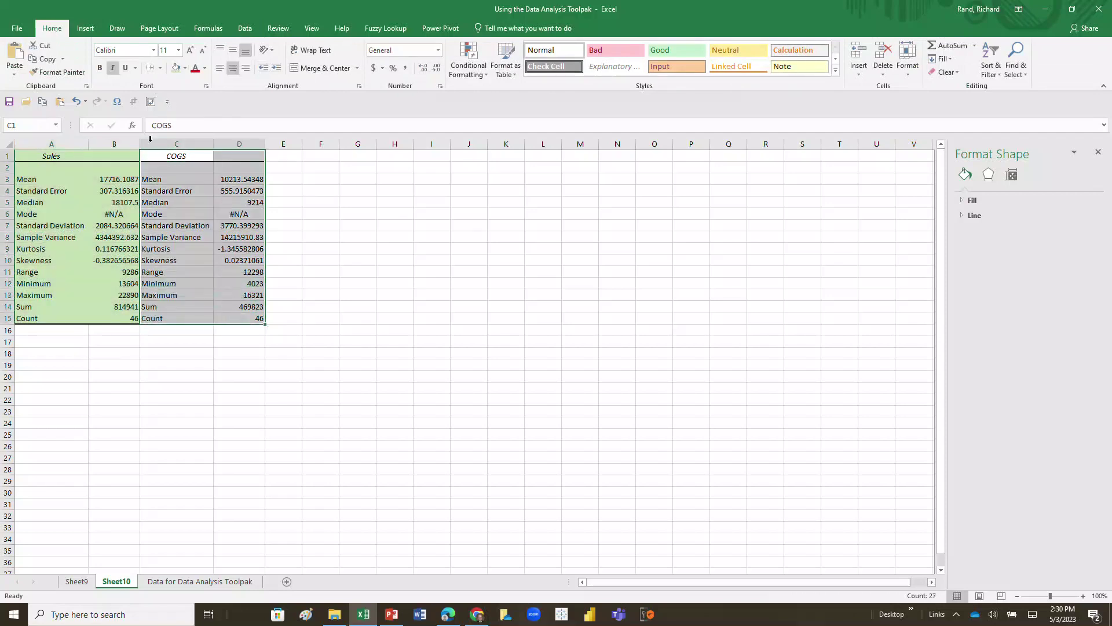
click(185, 68)
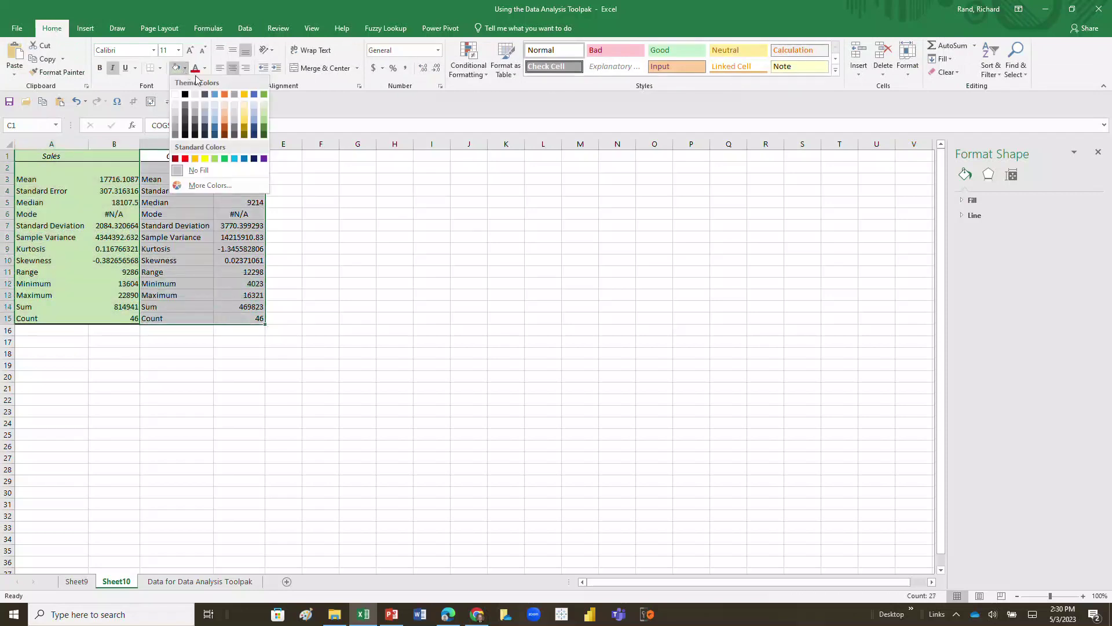
click(244, 104)
click(308, 200)
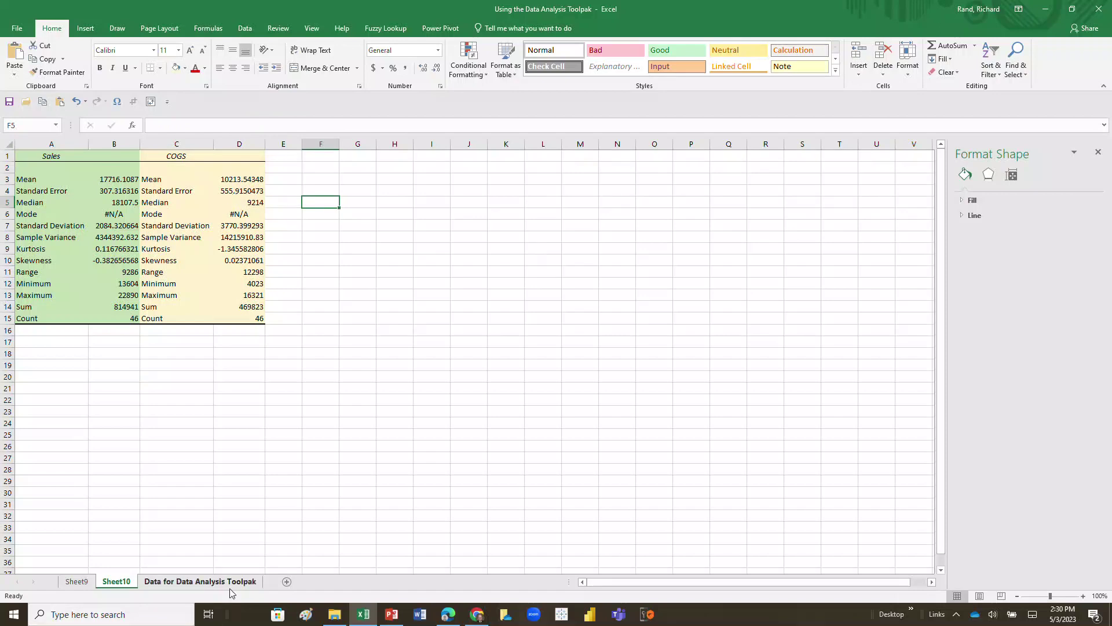
click(200, 581)
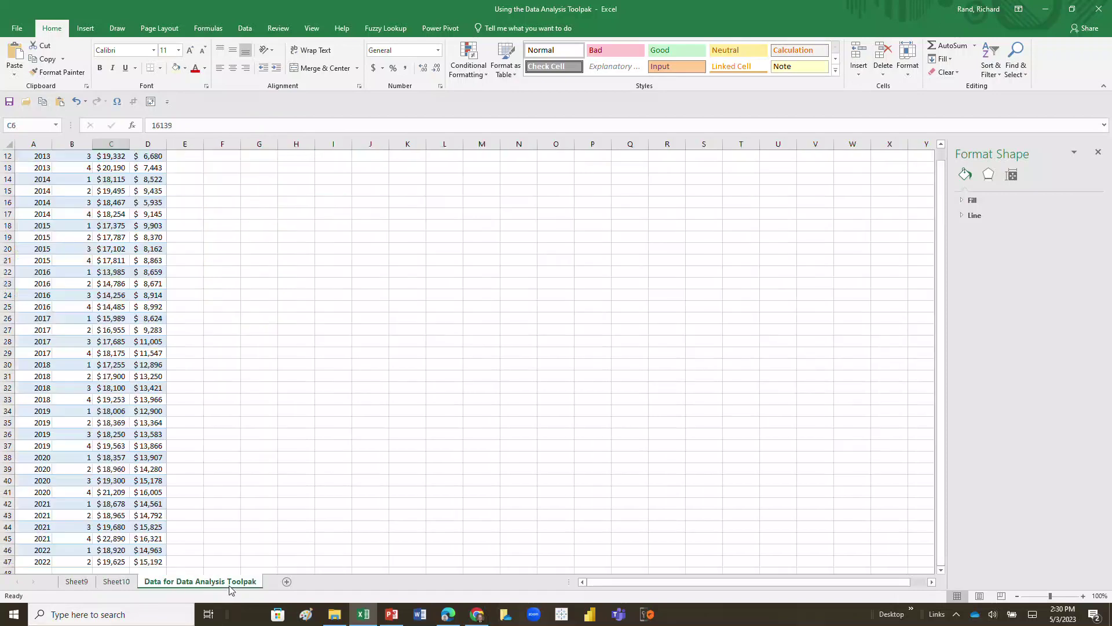
click(117, 581)
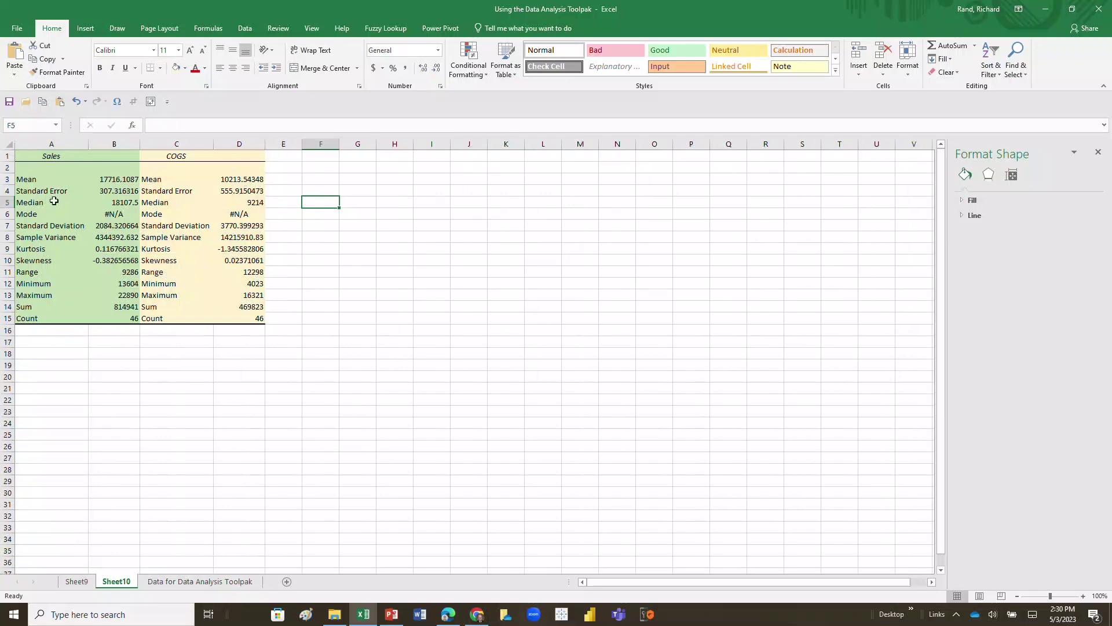